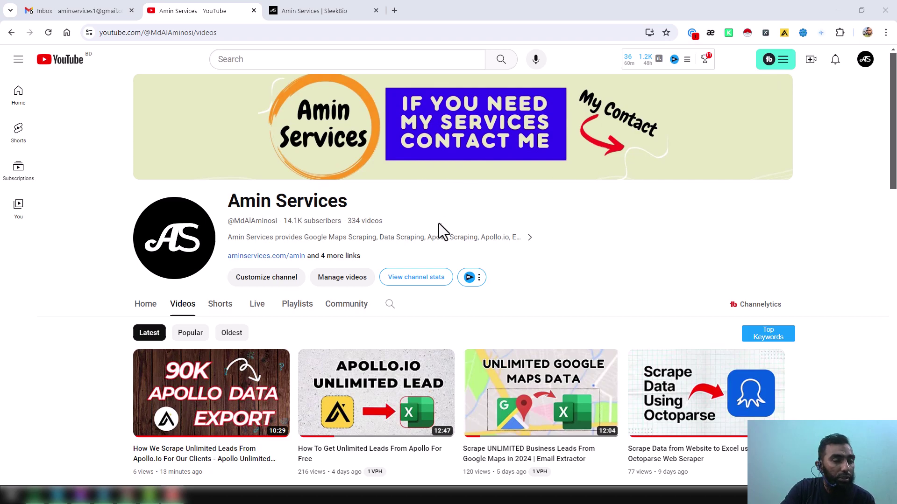
Scroll down the YouTube channel page, then switch to the SleekBio link-in-bio tab and scroll it
scroll(441, 238, "down", 5)
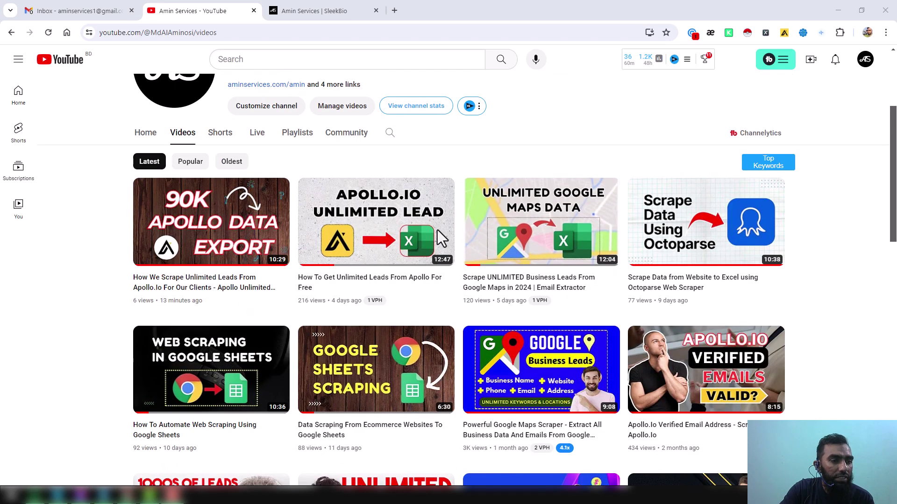
scroll(427, 252, "down", 3)
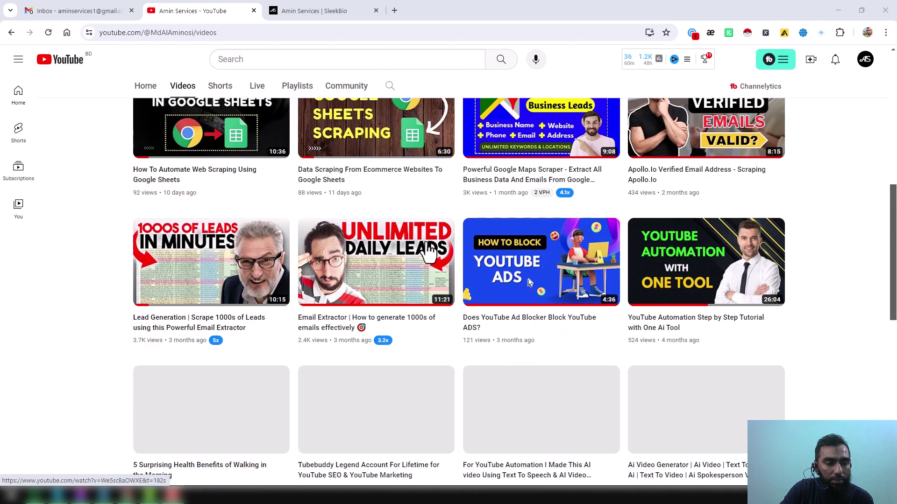
scroll(438, 270, "down", 3)
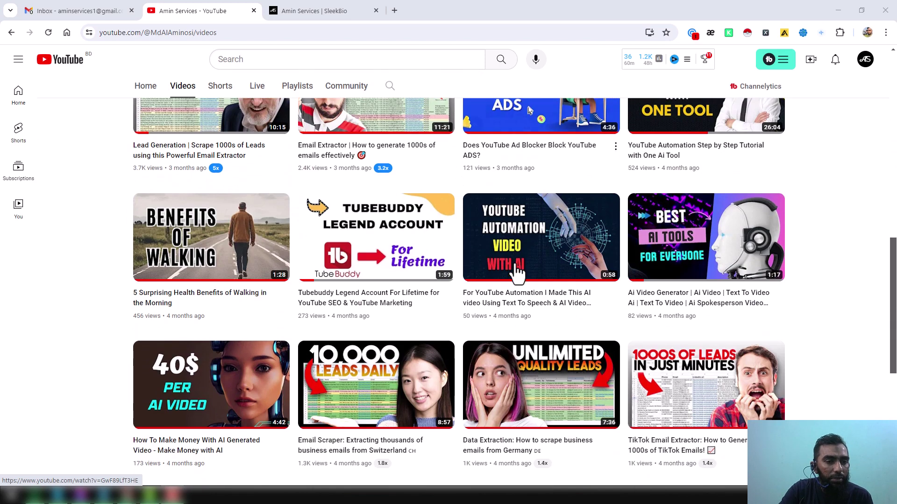
mouse_move(517, 304)
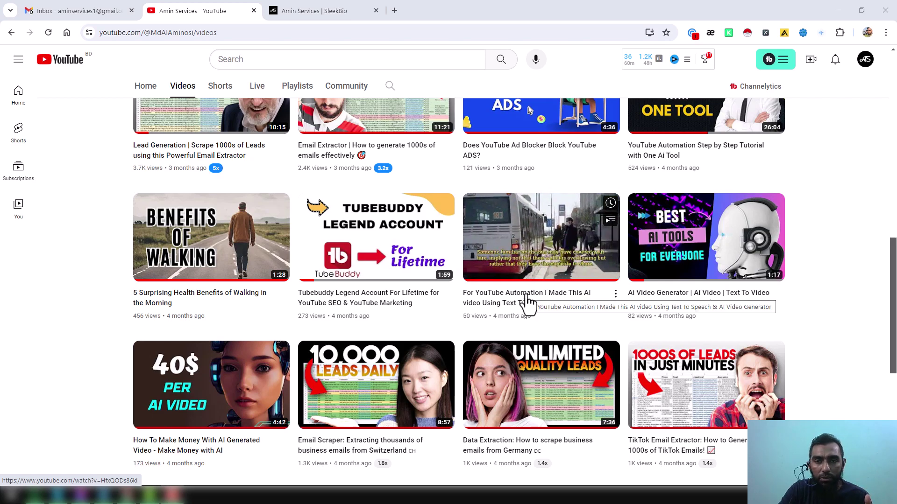
left_click(330, 13)
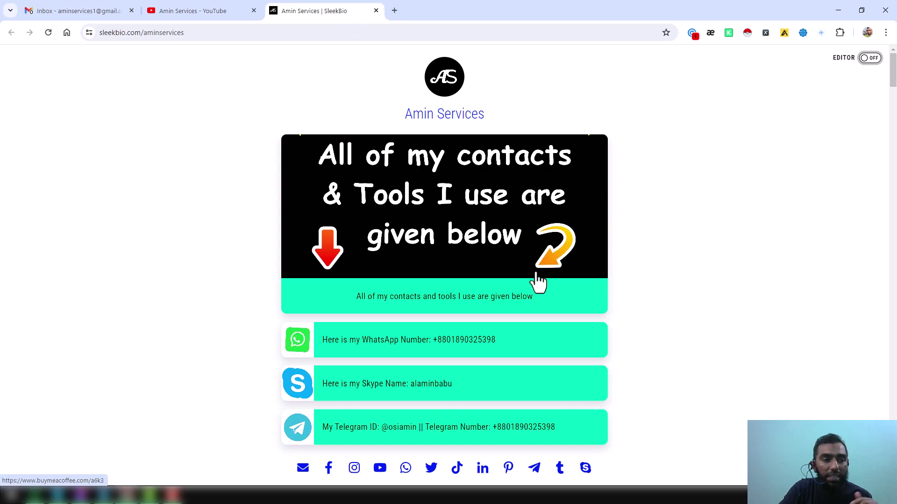
scroll(536, 280, "down", 5)
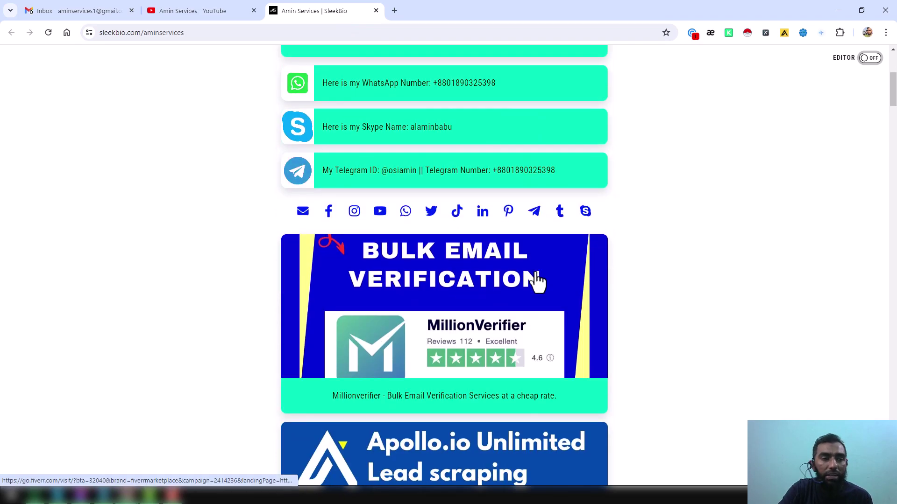
Glance back at the channel's videos page, then return to the SleekBio page
left_click(218, 11)
scroll(220, 190, "up", 5)
scroll(529, 367, "up", 6)
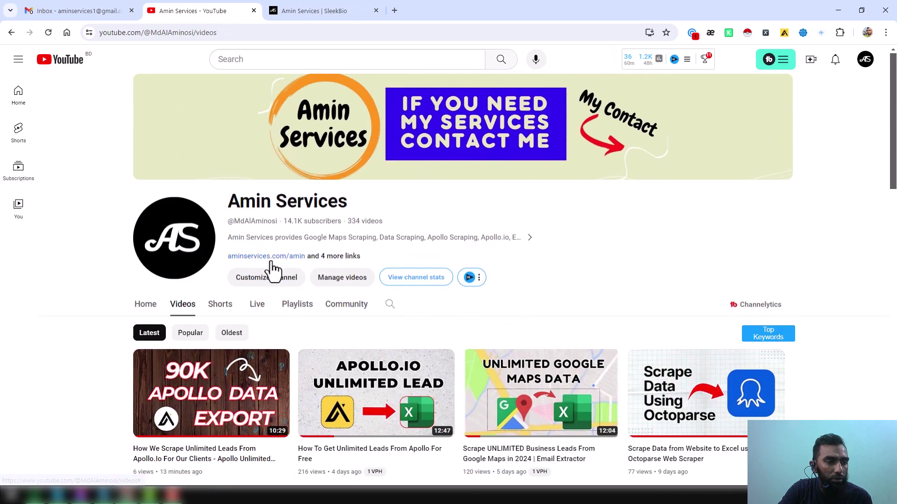
left_click(324, 10)
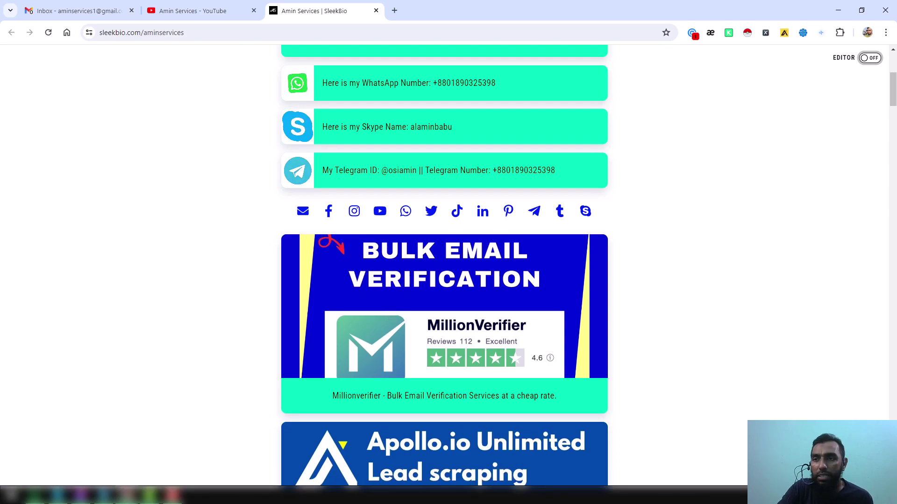
Bring the $59 Vocal AppSumo deal into this window and open vocal.email from its description
left_click_drag(896, 63, 582, 13)
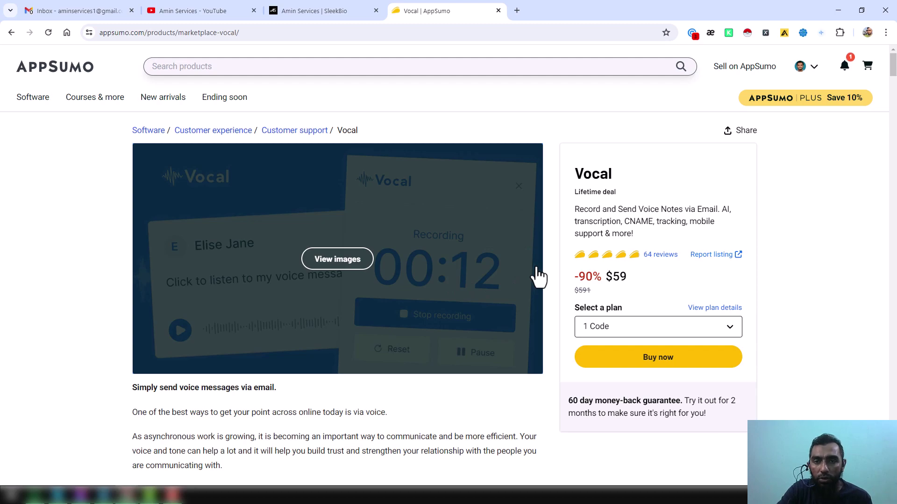
scroll(459, 281, "down", 4)
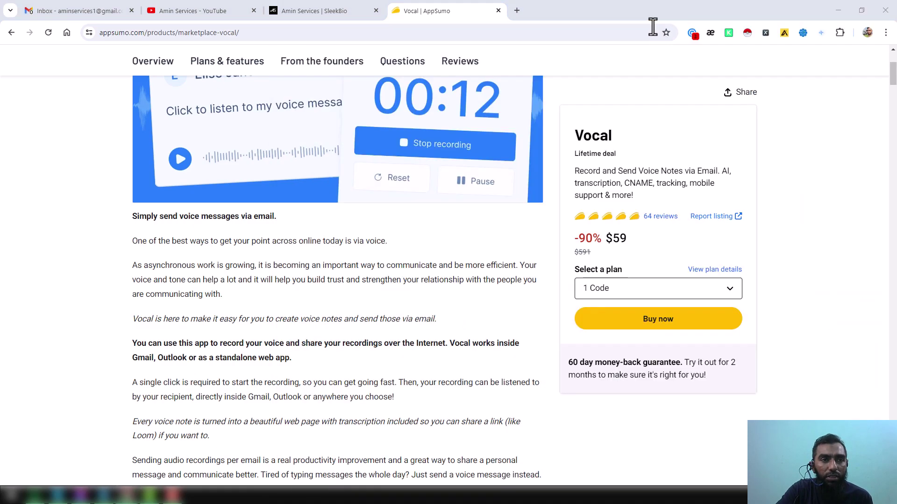
left_click(821, 32)
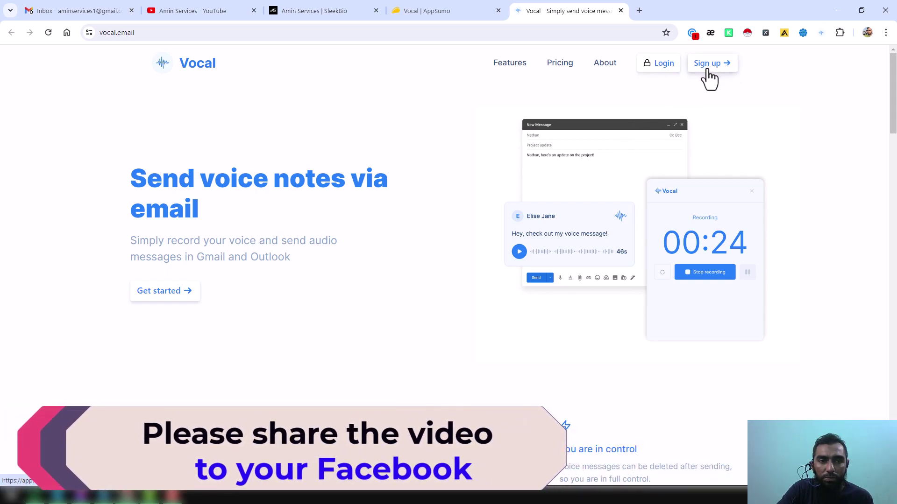
Peek at Vocal's sign-up page, go back, and view the Free $0 vs Pro $21 pricing
left_click(713, 70)
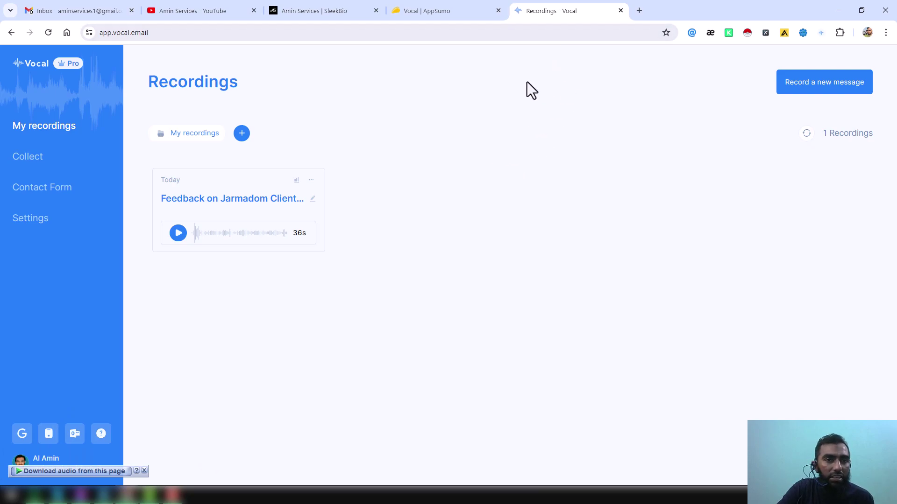
left_click(12, 32)
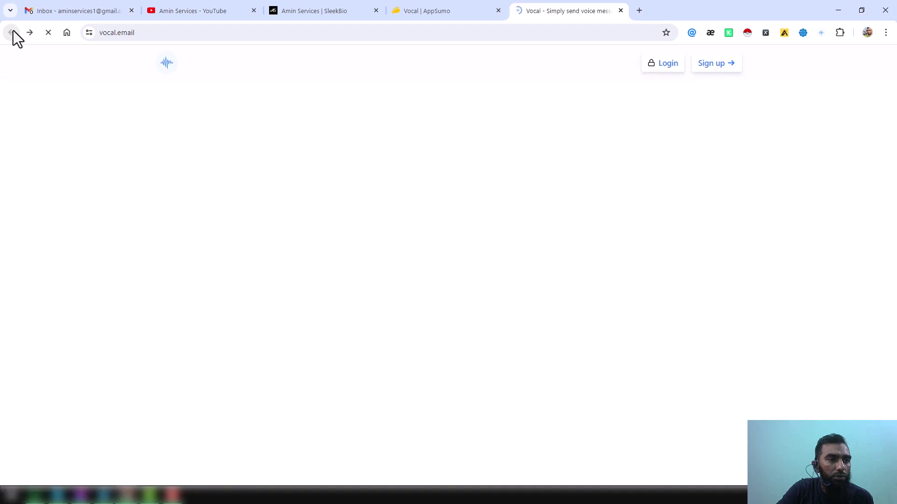
left_click(553, 65)
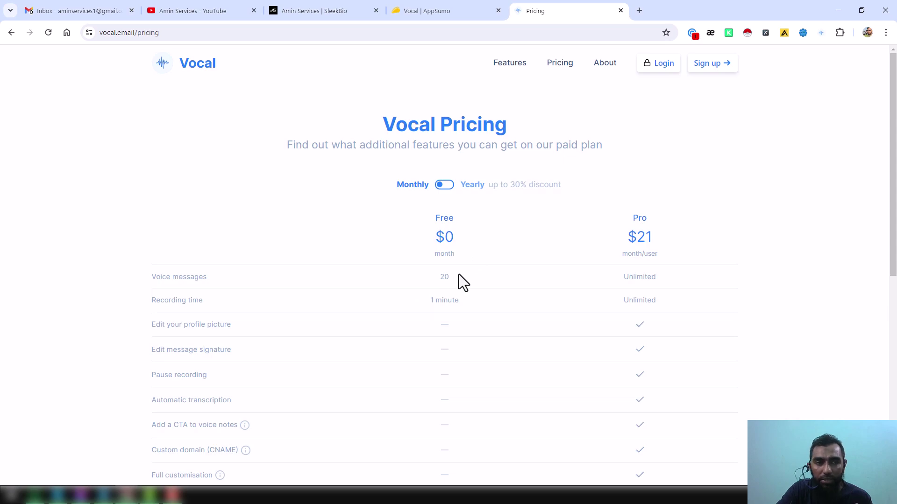
Back on the AppSumo deal, set the Plan 3 card to 4 codes for $236
left_click(430, 15)
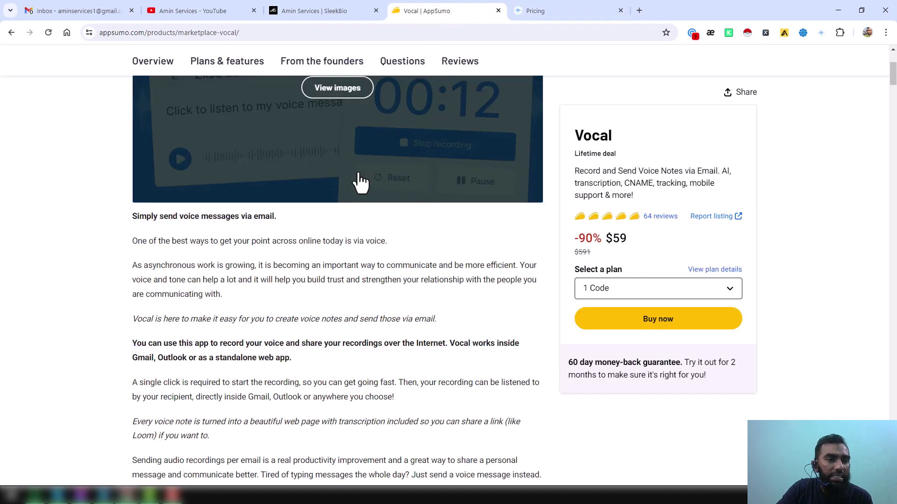
scroll(300, 221, "up", 4)
mouse_move(297, 212)
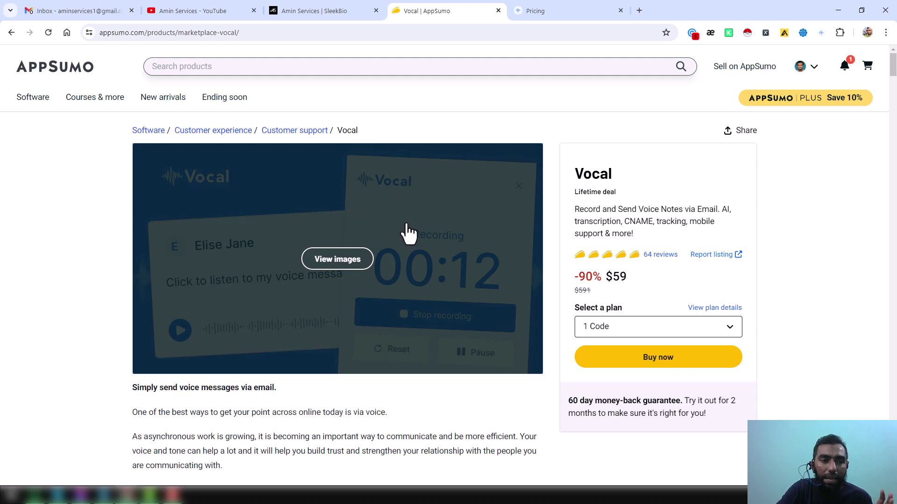
scroll(407, 233, "down", 3)
scroll(407, 233, "down", 15)
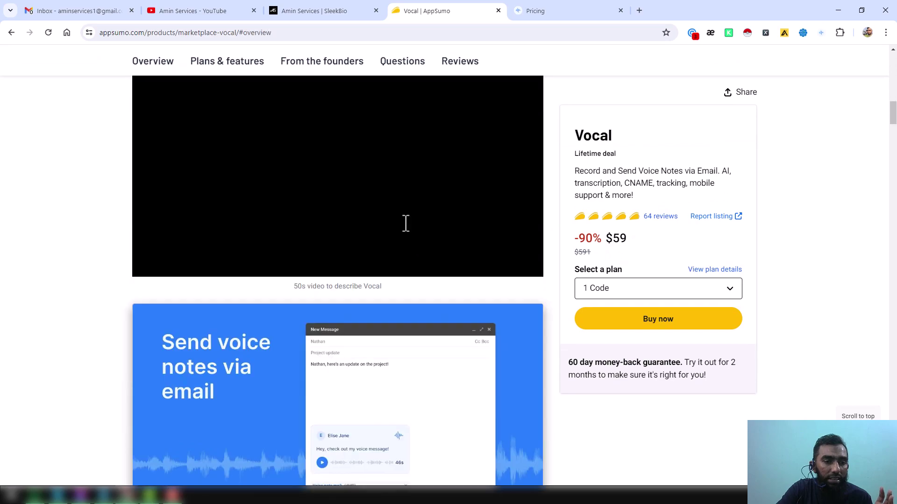
scroll(452, 252, "down", 20)
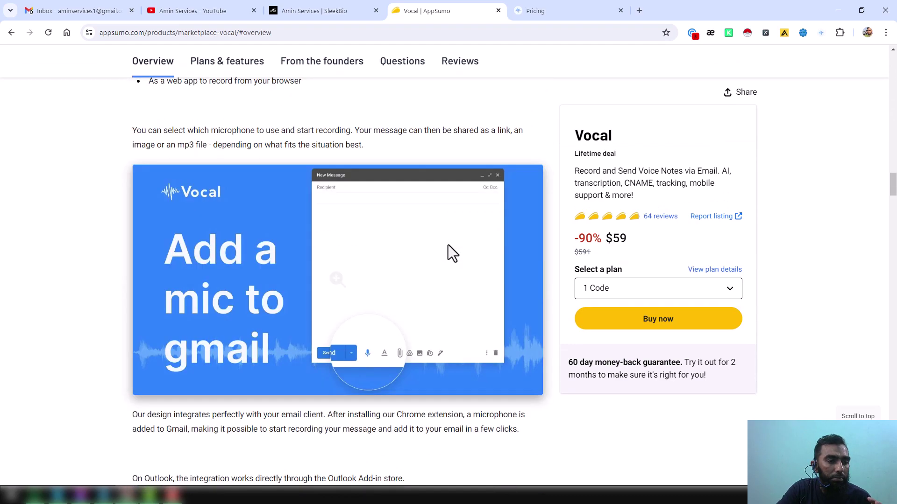
scroll(447, 252, "down", 10)
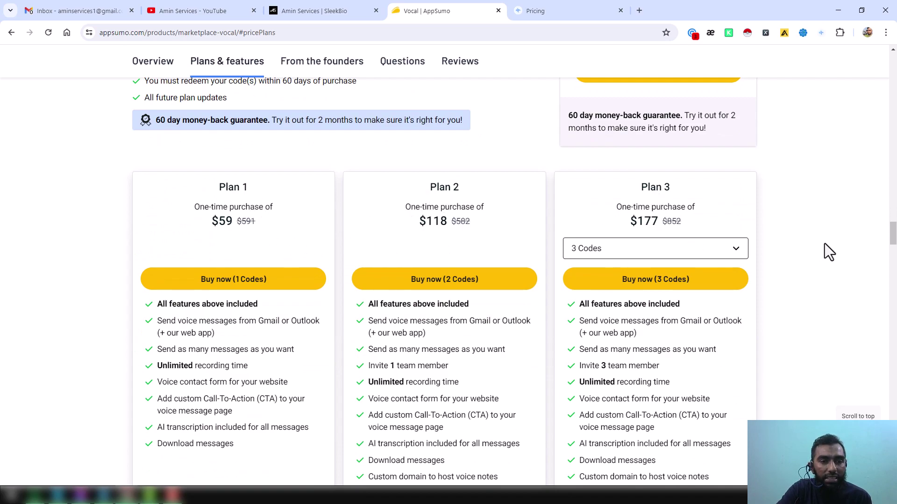
left_click(746, 256)
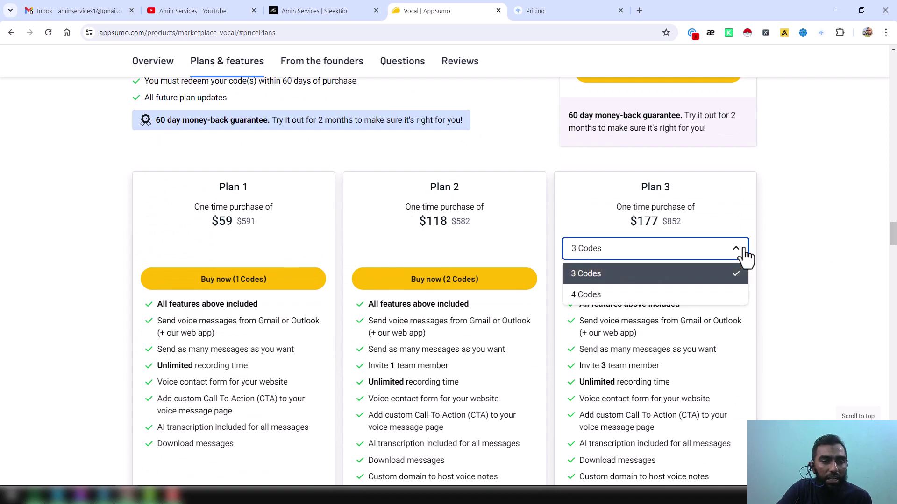
left_click(628, 298)
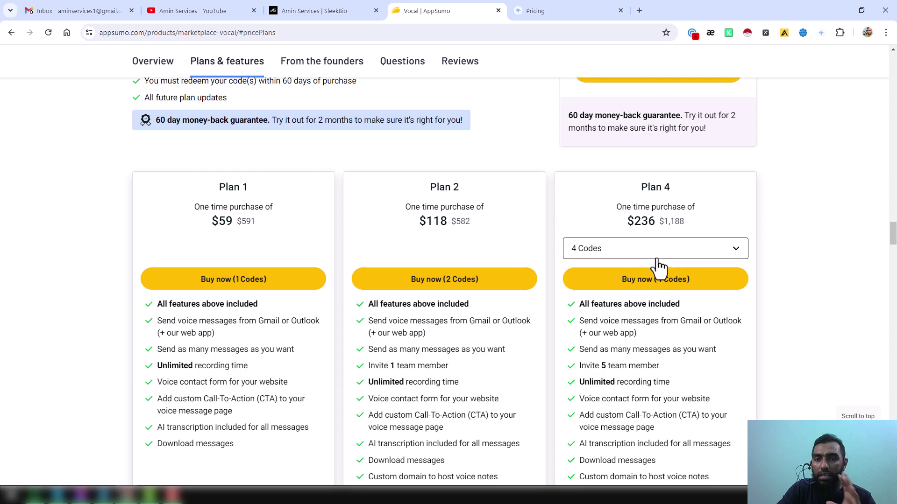
scroll(353, 260, "down", 2)
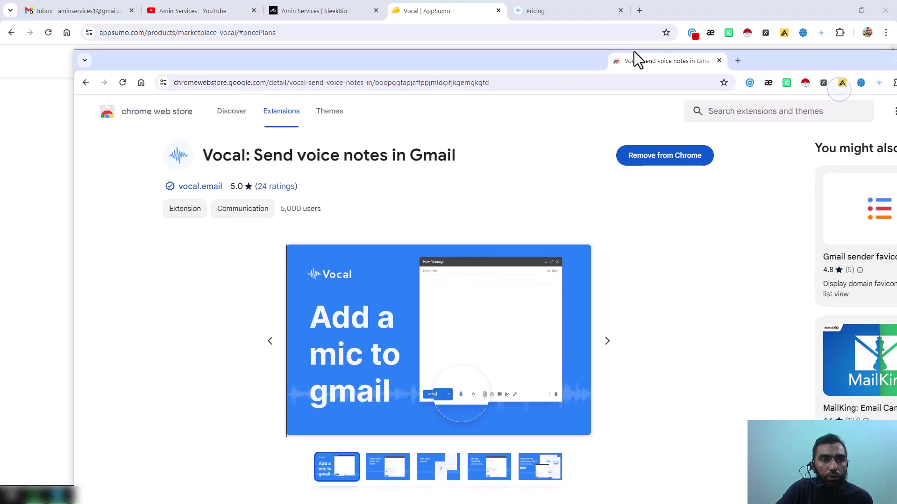
Dock the Chrome Web Store listing for the Vocal Gmail extension into the main browser window
left_click_drag(635, 52, 641, 16)
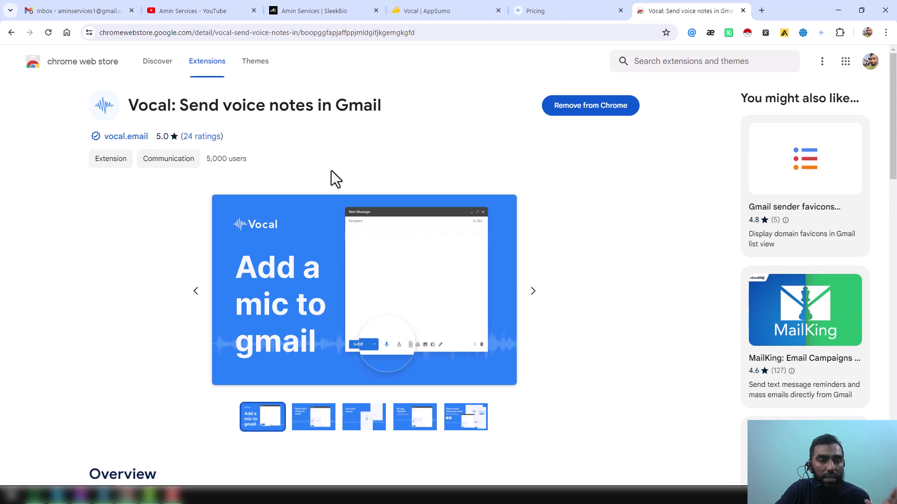
scroll(332, 176, "down", 2)
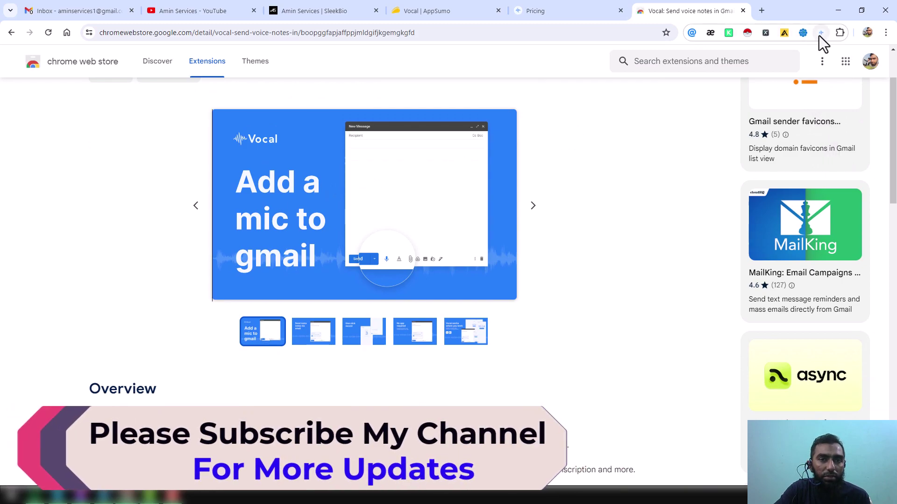
In the Gmail draft, record a 37-second voice memo with Vocal's microphone
left_click(95, 14)
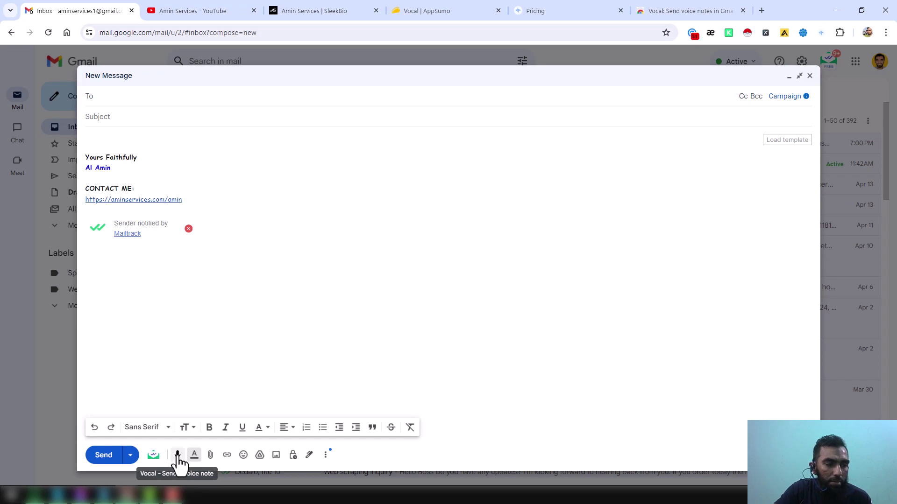
left_click(178, 458)
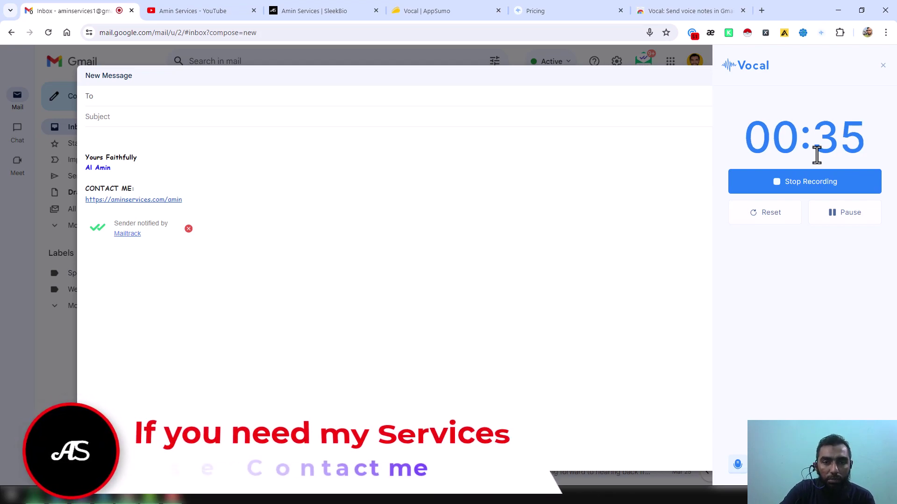
left_click(840, 187)
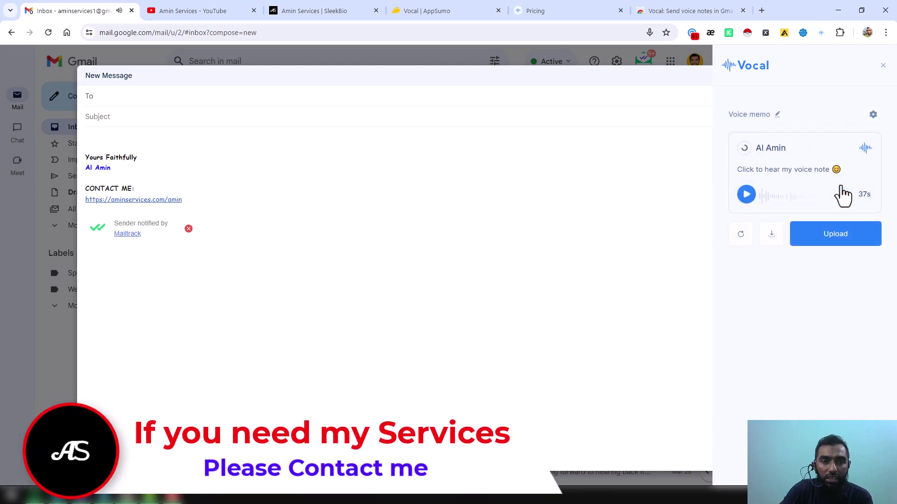
Retitle the voice memo with the sender's name, then briefly play and pause it
left_click(777, 115)
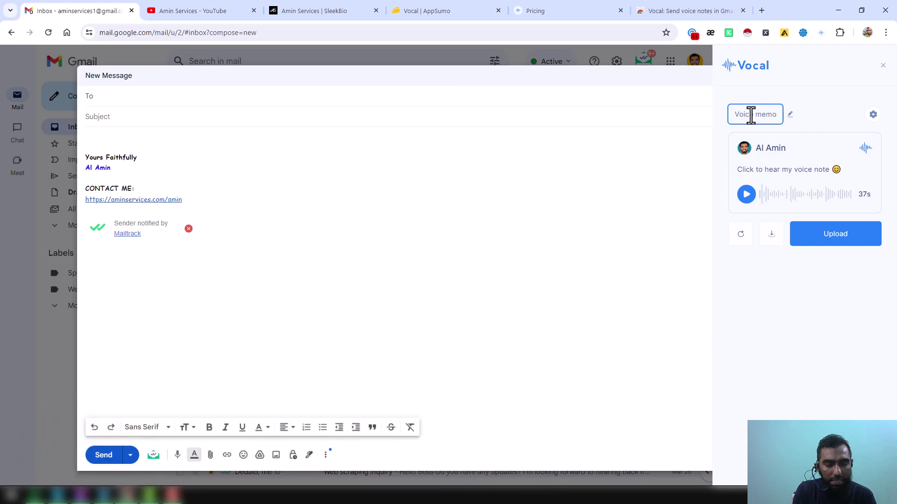
left_click(750, 115)
type("Al A")
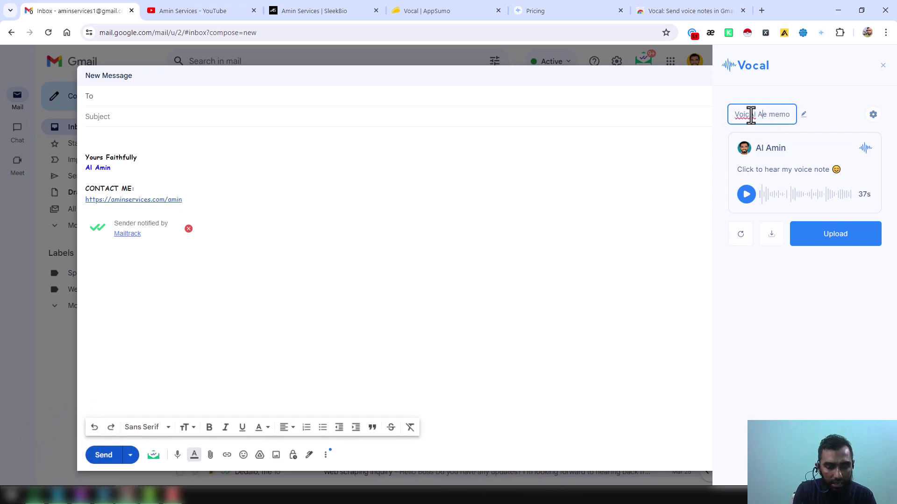
key("ctrl+a")
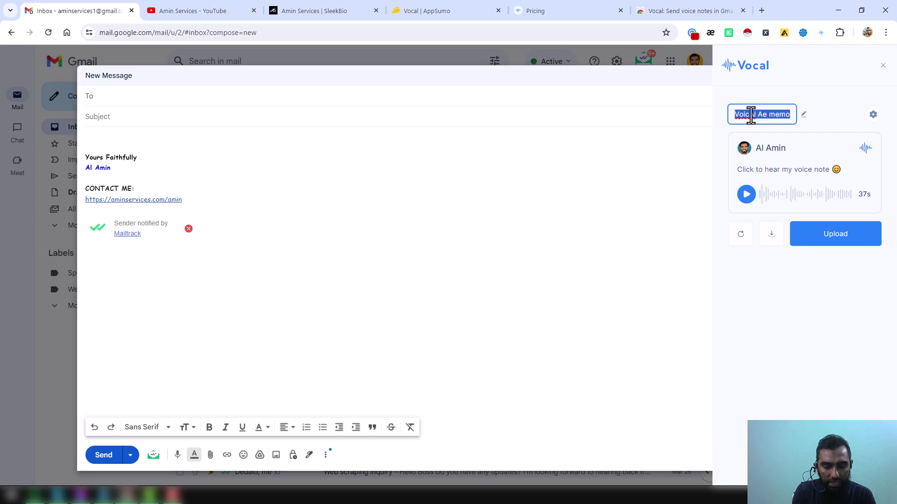
key("BackSpace")
type("Amin")
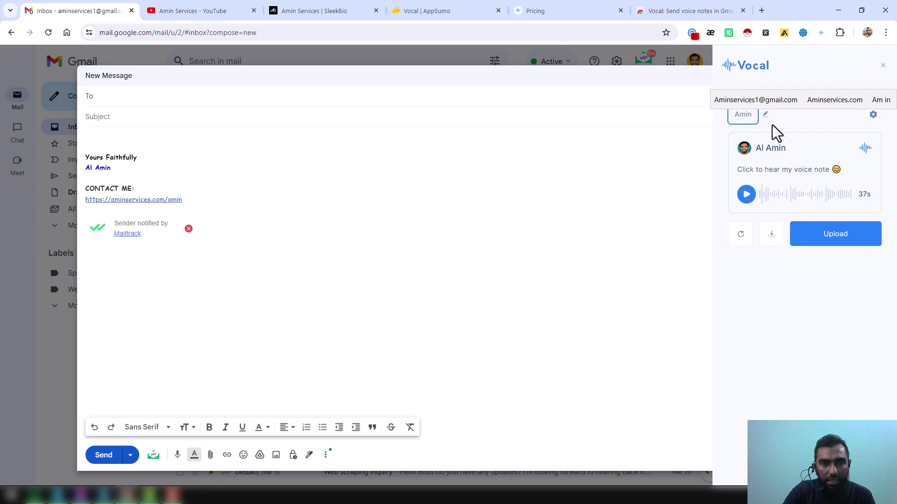
left_click(785, 148)
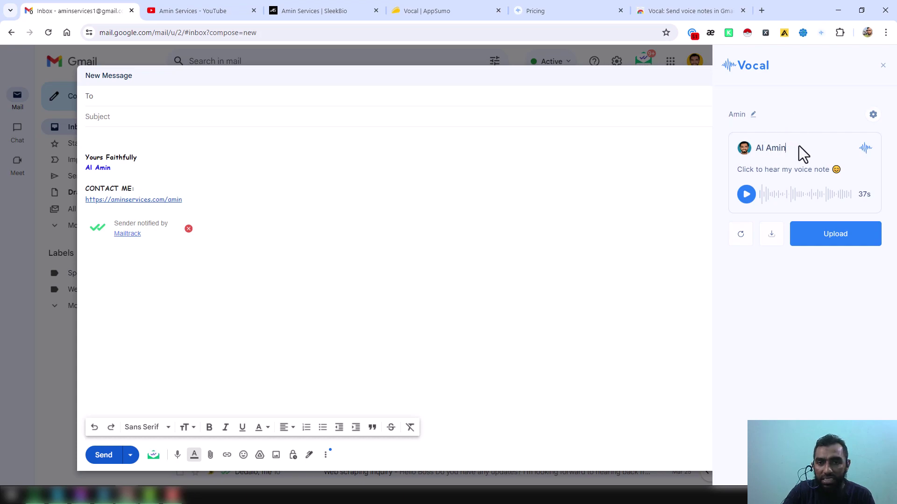
left_click(747, 196)
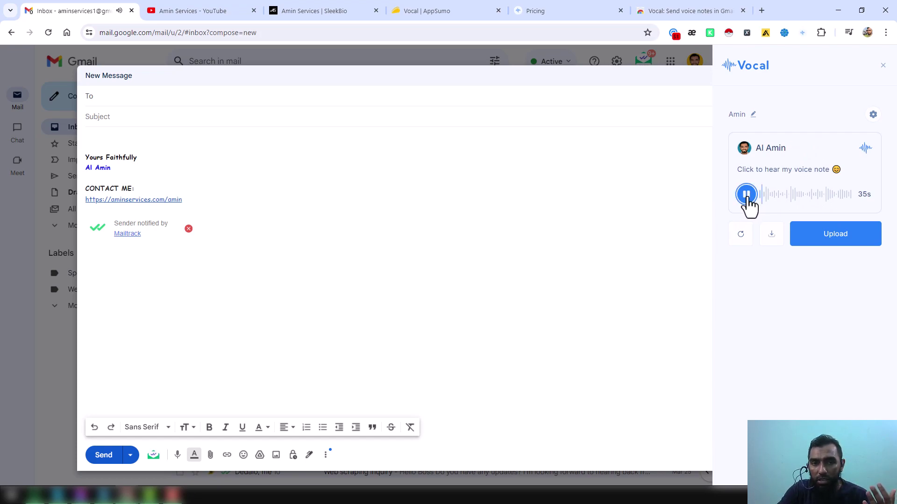
left_click(746, 196)
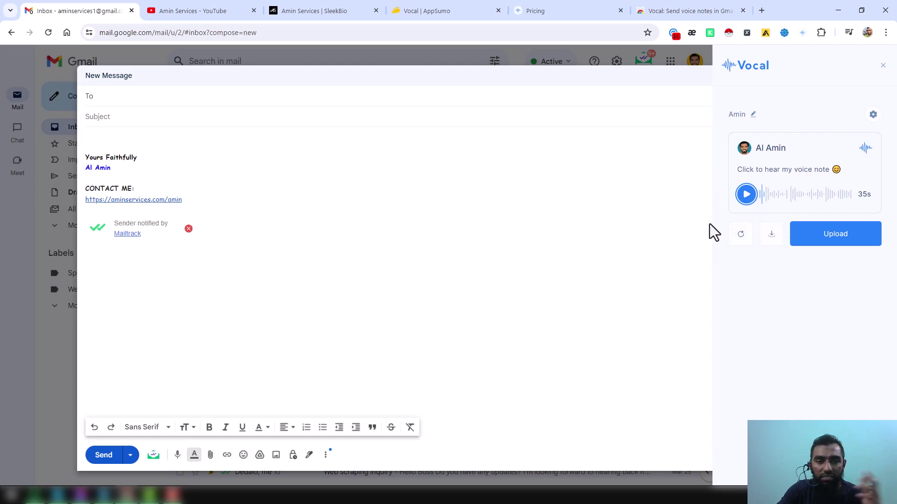
Upload and send the 37-second memo, then open the received voice note's listen page
left_click(844, 241)
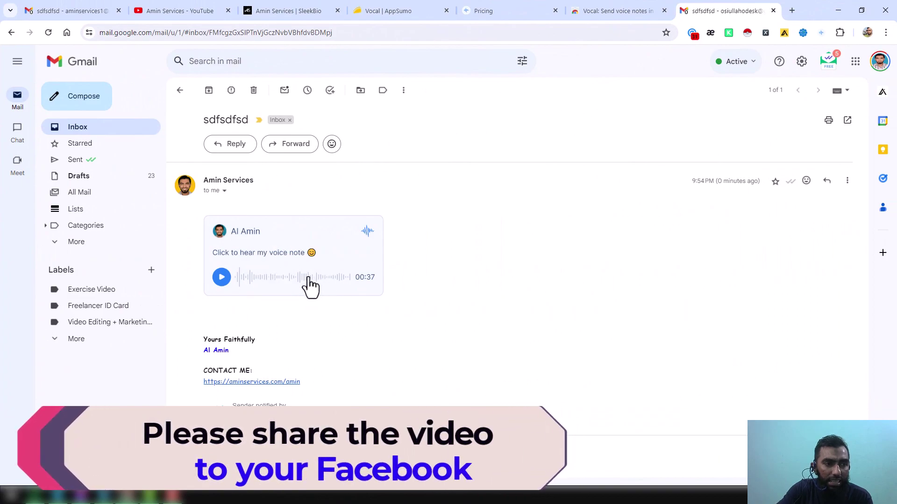
left_click(231, 278)
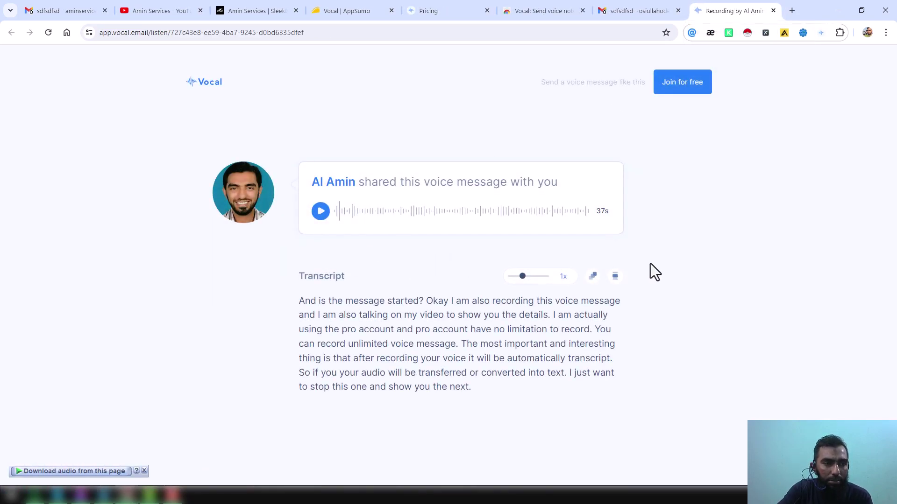
Play the 37s voice message and follow its highlighted transcript
left_click(320, 212)
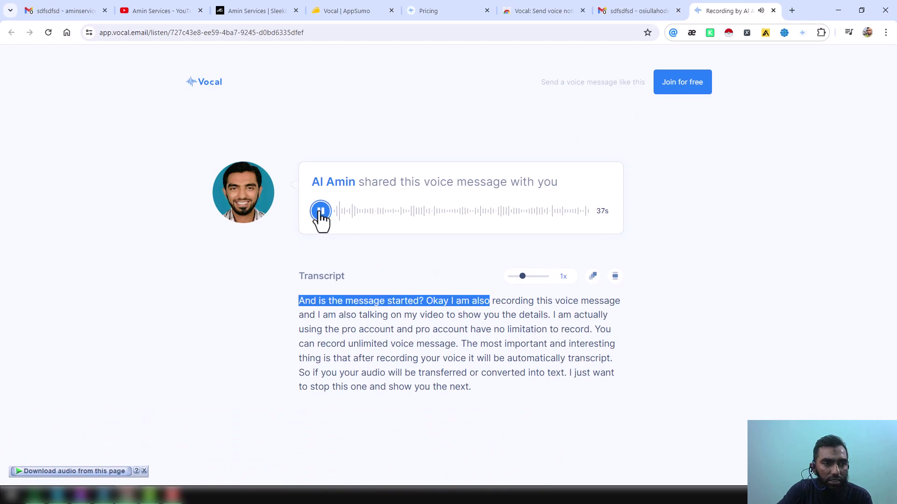